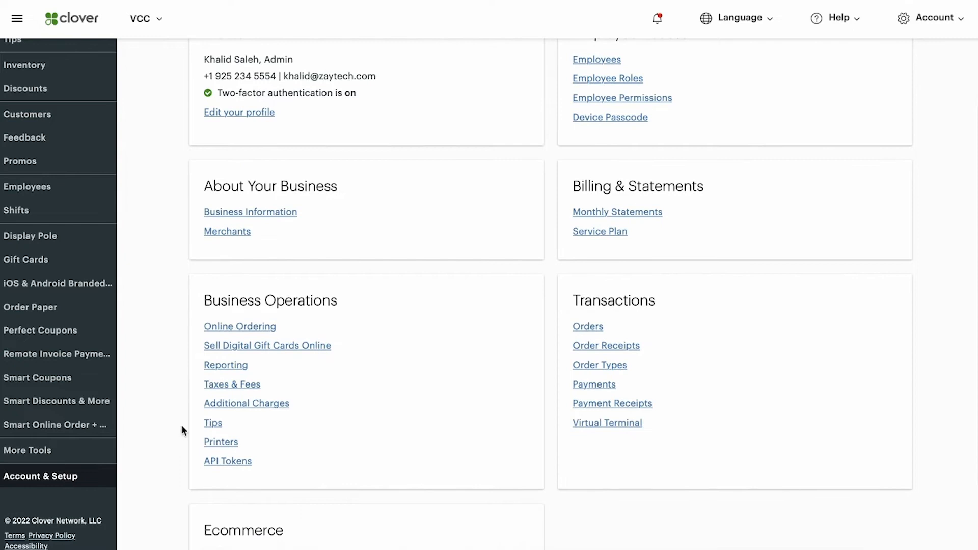
Step: Open the Business Information settings page showing the weekly business hours
left_click(238, 213)
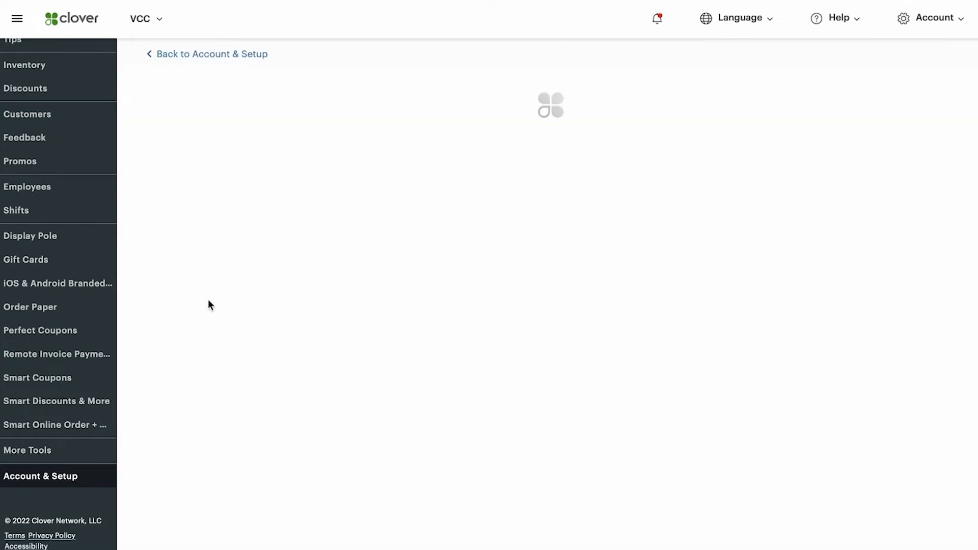
scroll(176, 419, "down", 5)
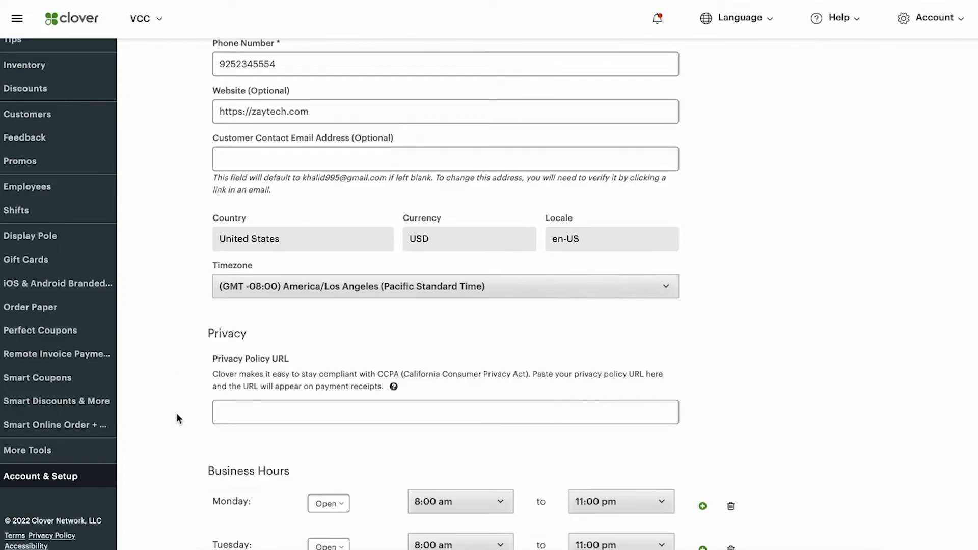
scroll(177, 419, "down", 7)
scroll(177, 418, "up", 2)
scroll(177, 418, "up", 1)
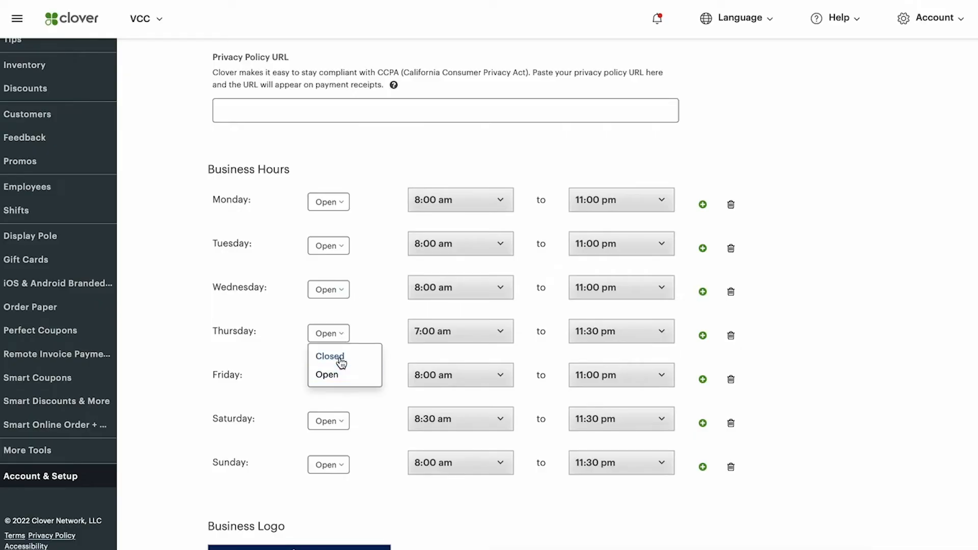
Step: Set Thursday's business hours to Closed, removing its opening and closing times
left_click(340, 363)
scroll(374, 438, "down", 4)
scroll(372, 452, "up", 2)
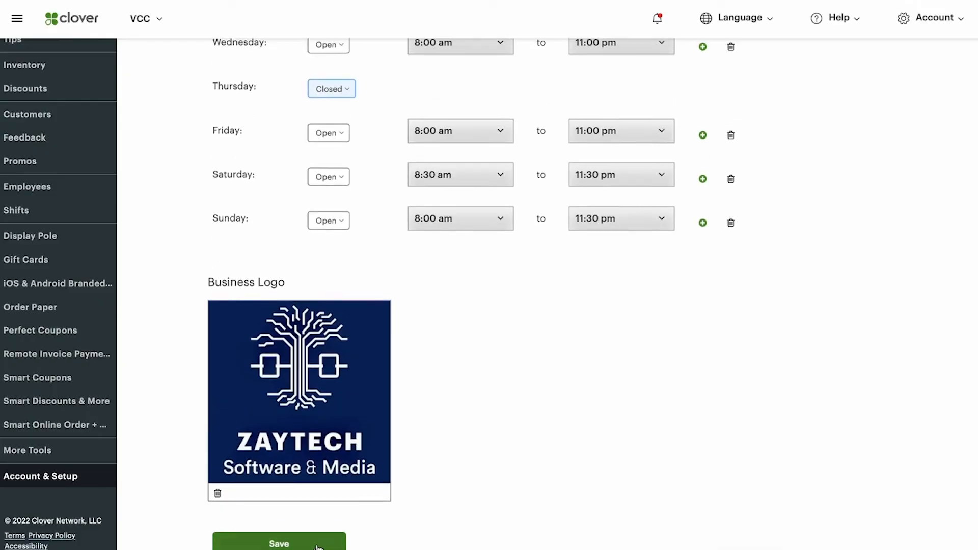